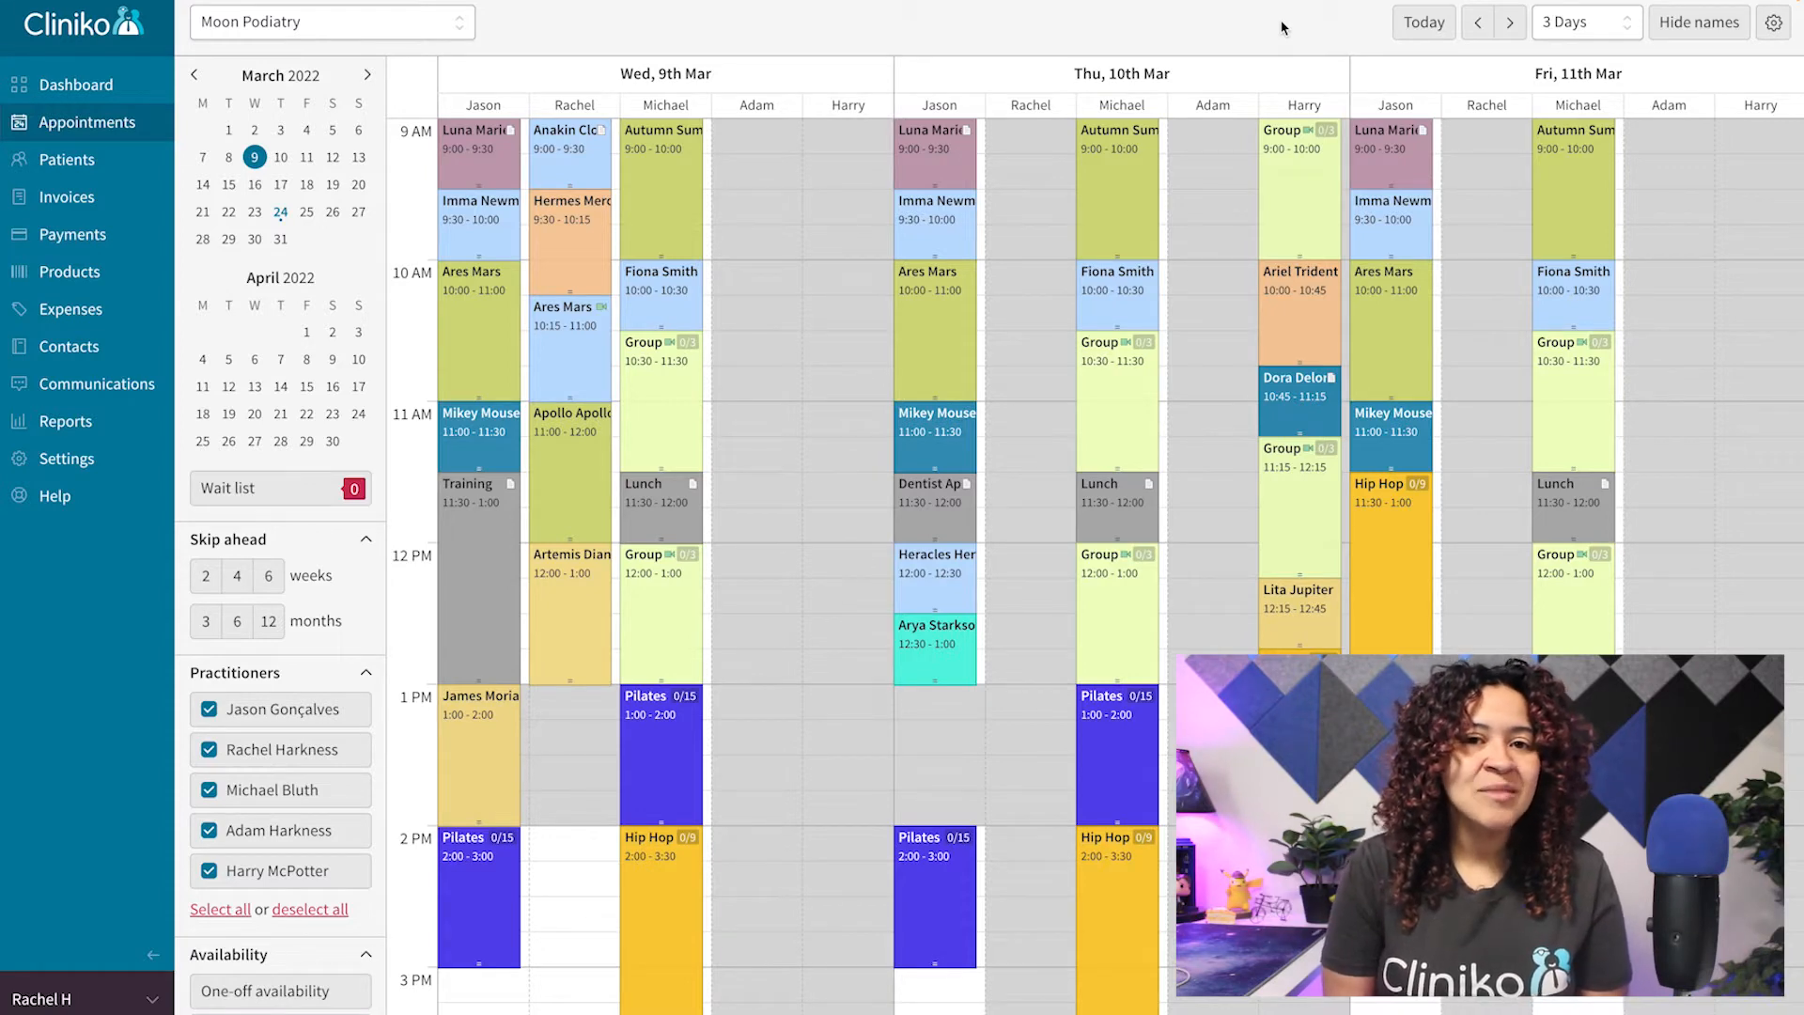
- Show the calendar as 1 Day and switch the Smart 1 day view setting On
left_click(1584, 21)
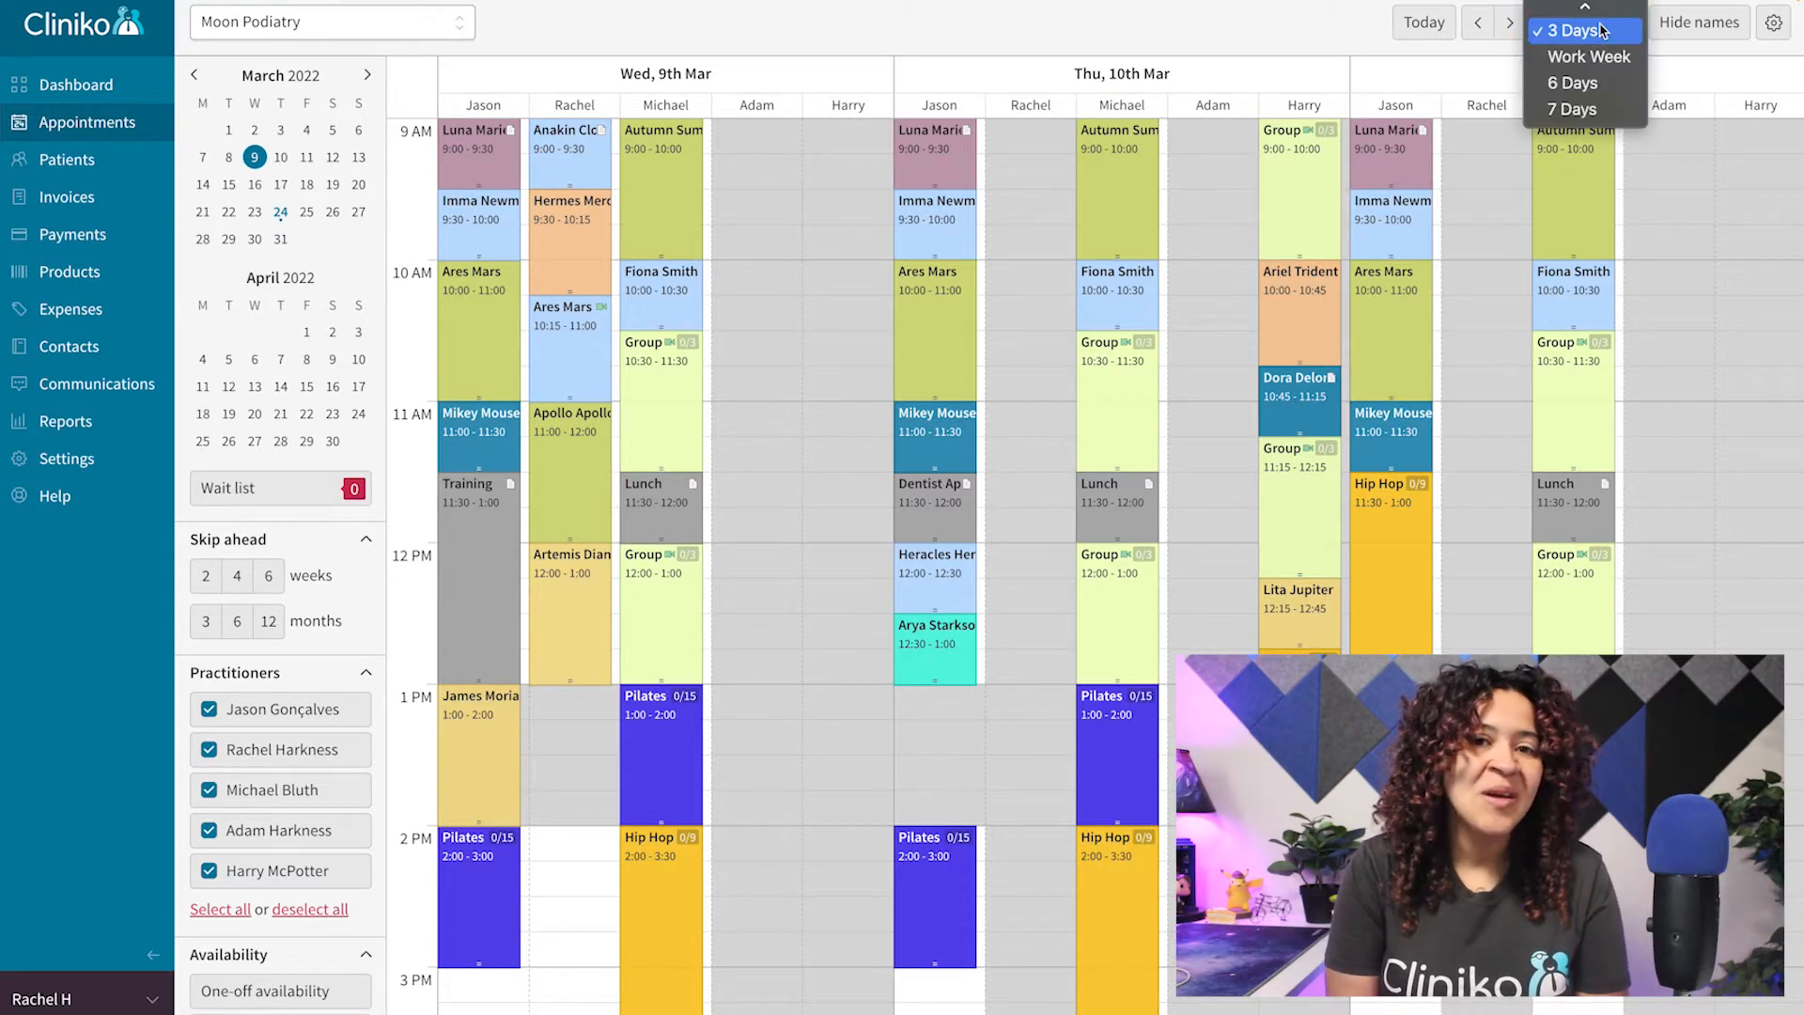
left_click(1600, 20)
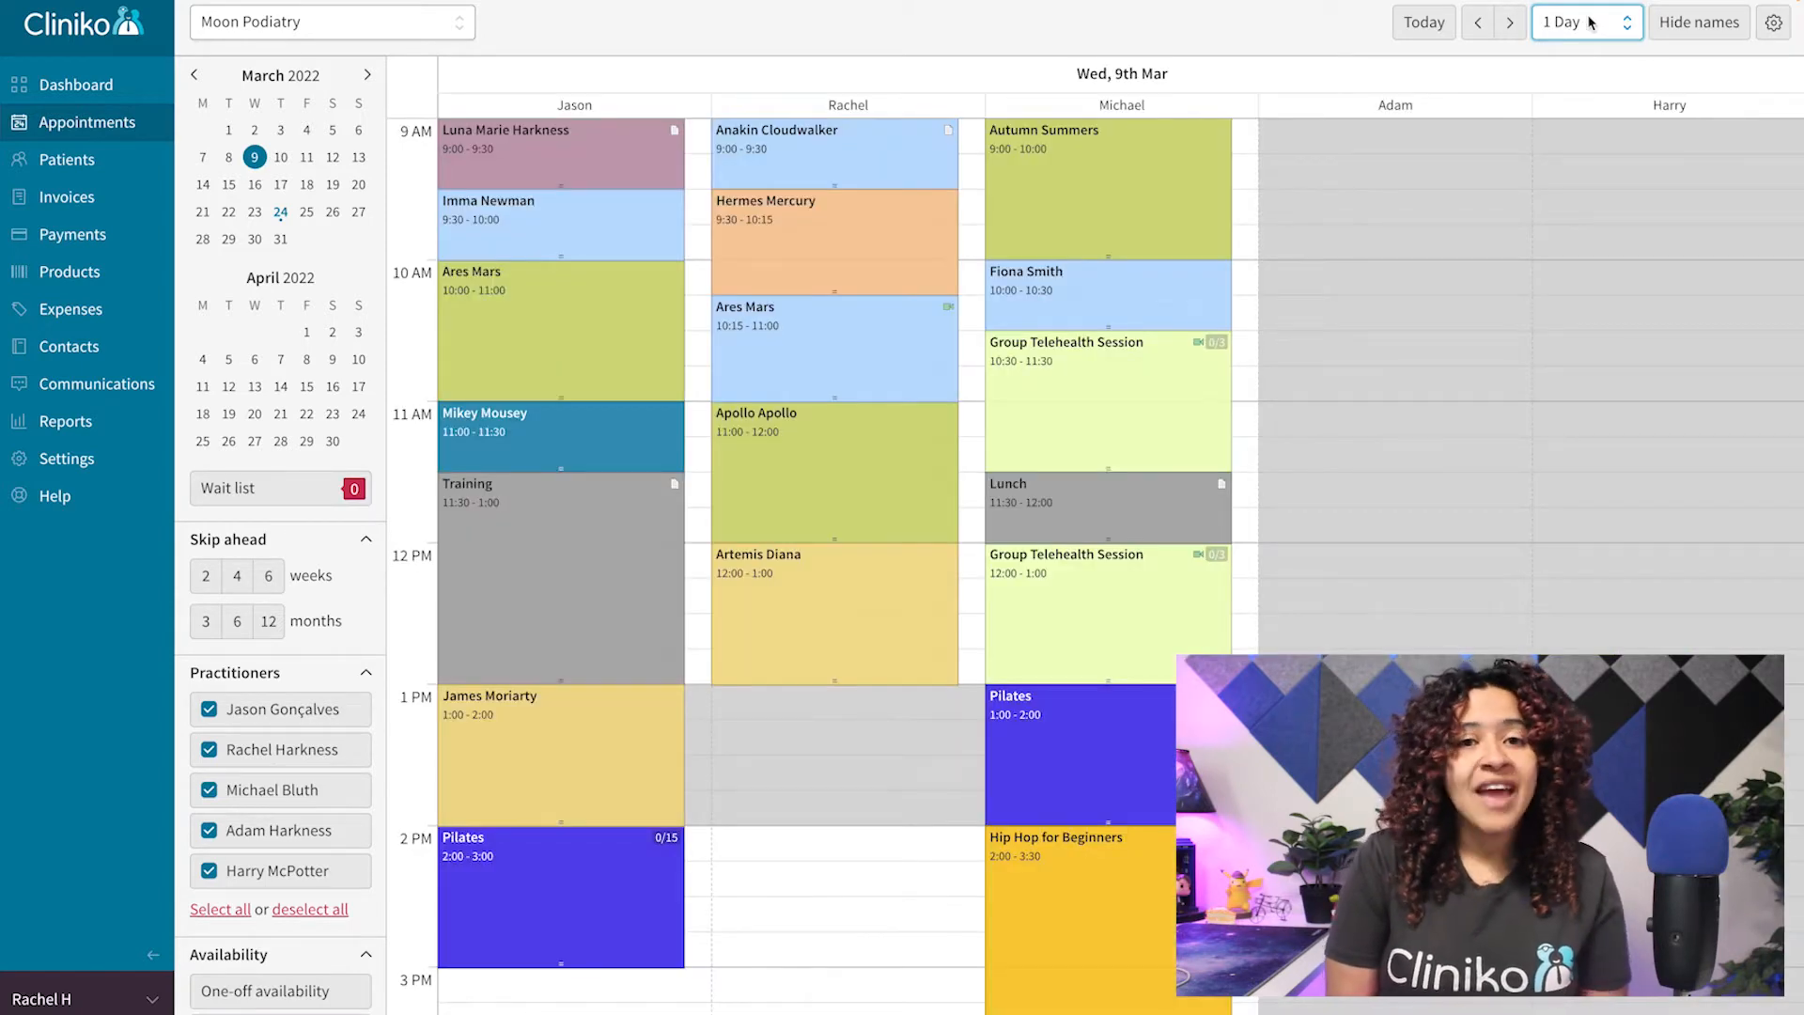
left_click(1773, 23)
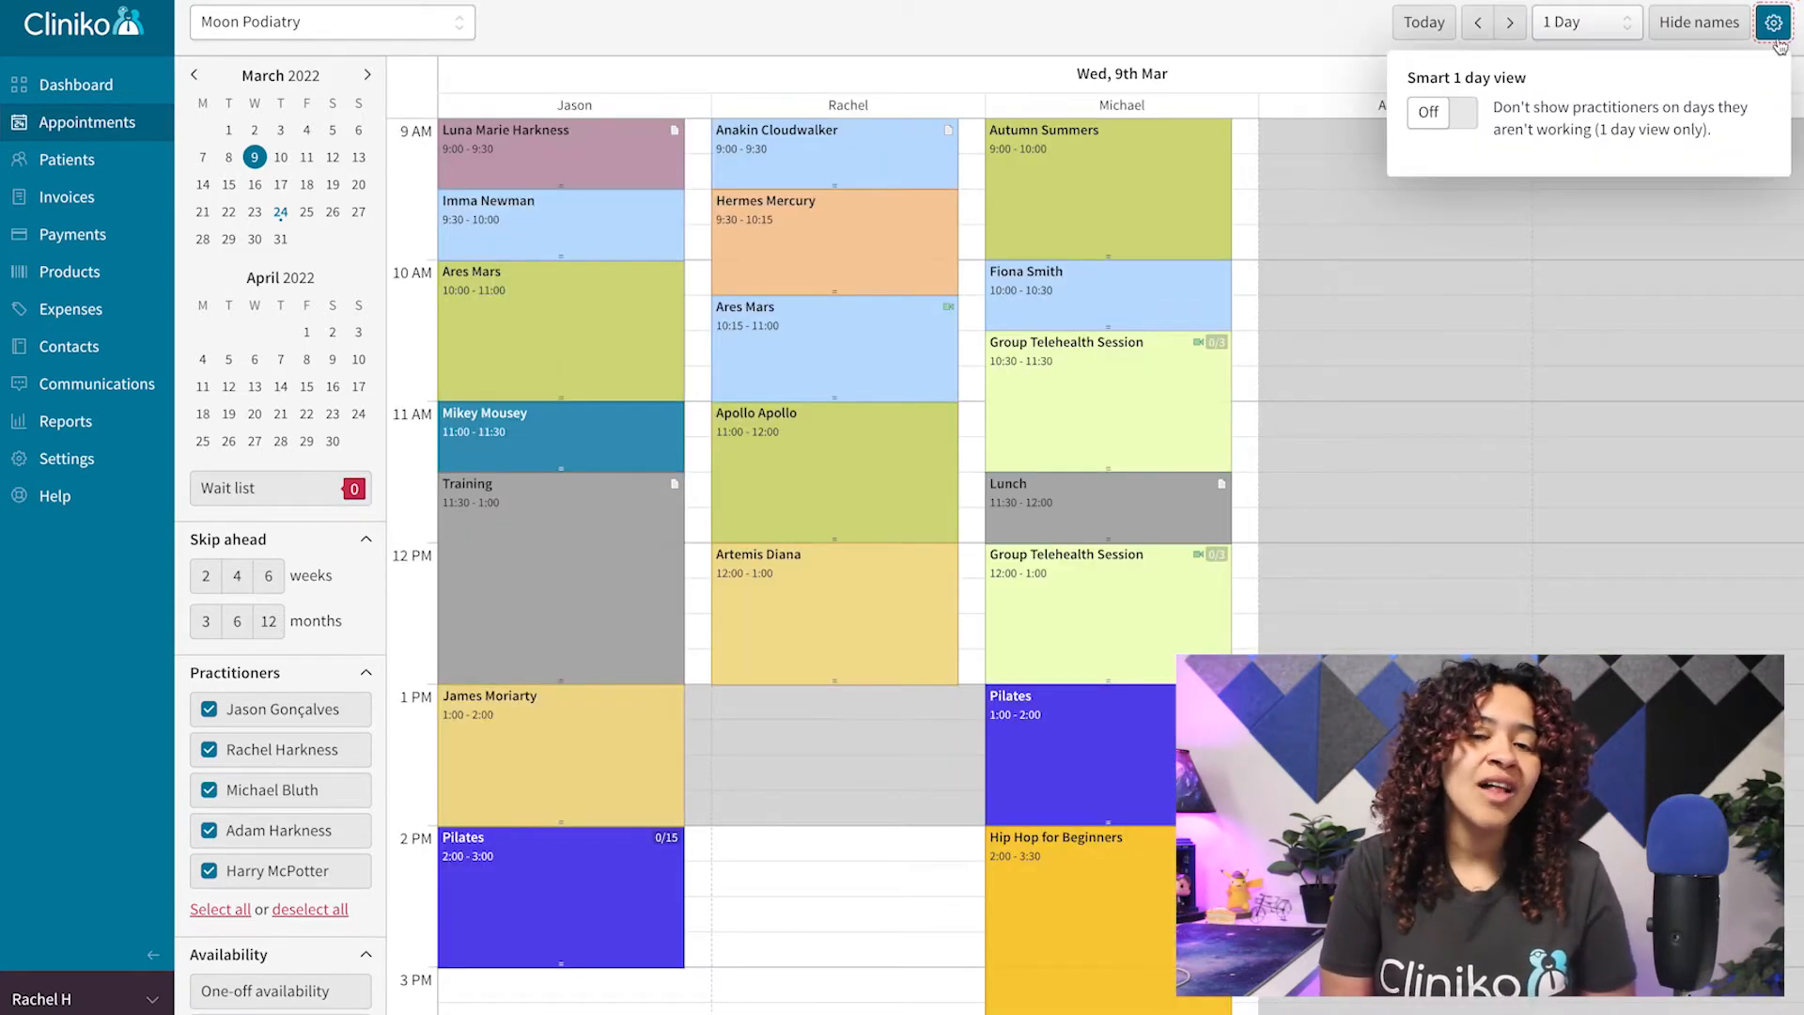
left_click(1428, 112)
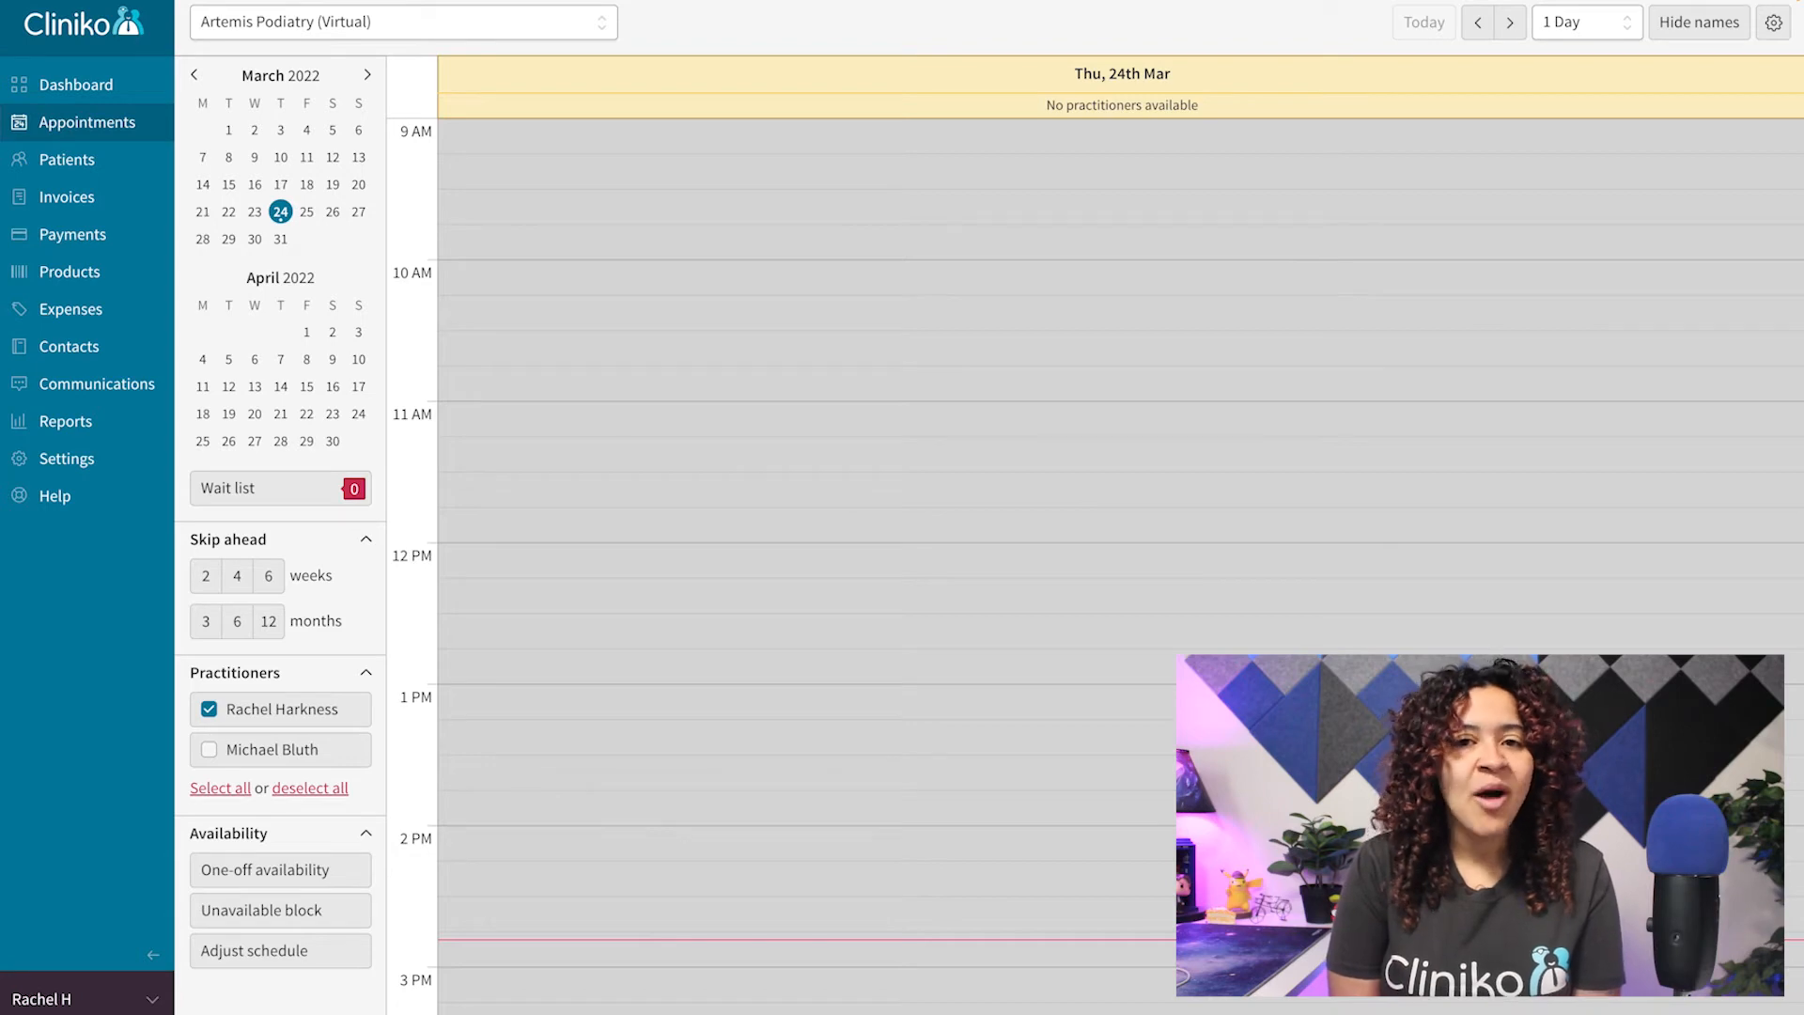
- Begin a 3:00 PM appointment on 24 Mar and list the assignable practitioners
left_click(517, 987)
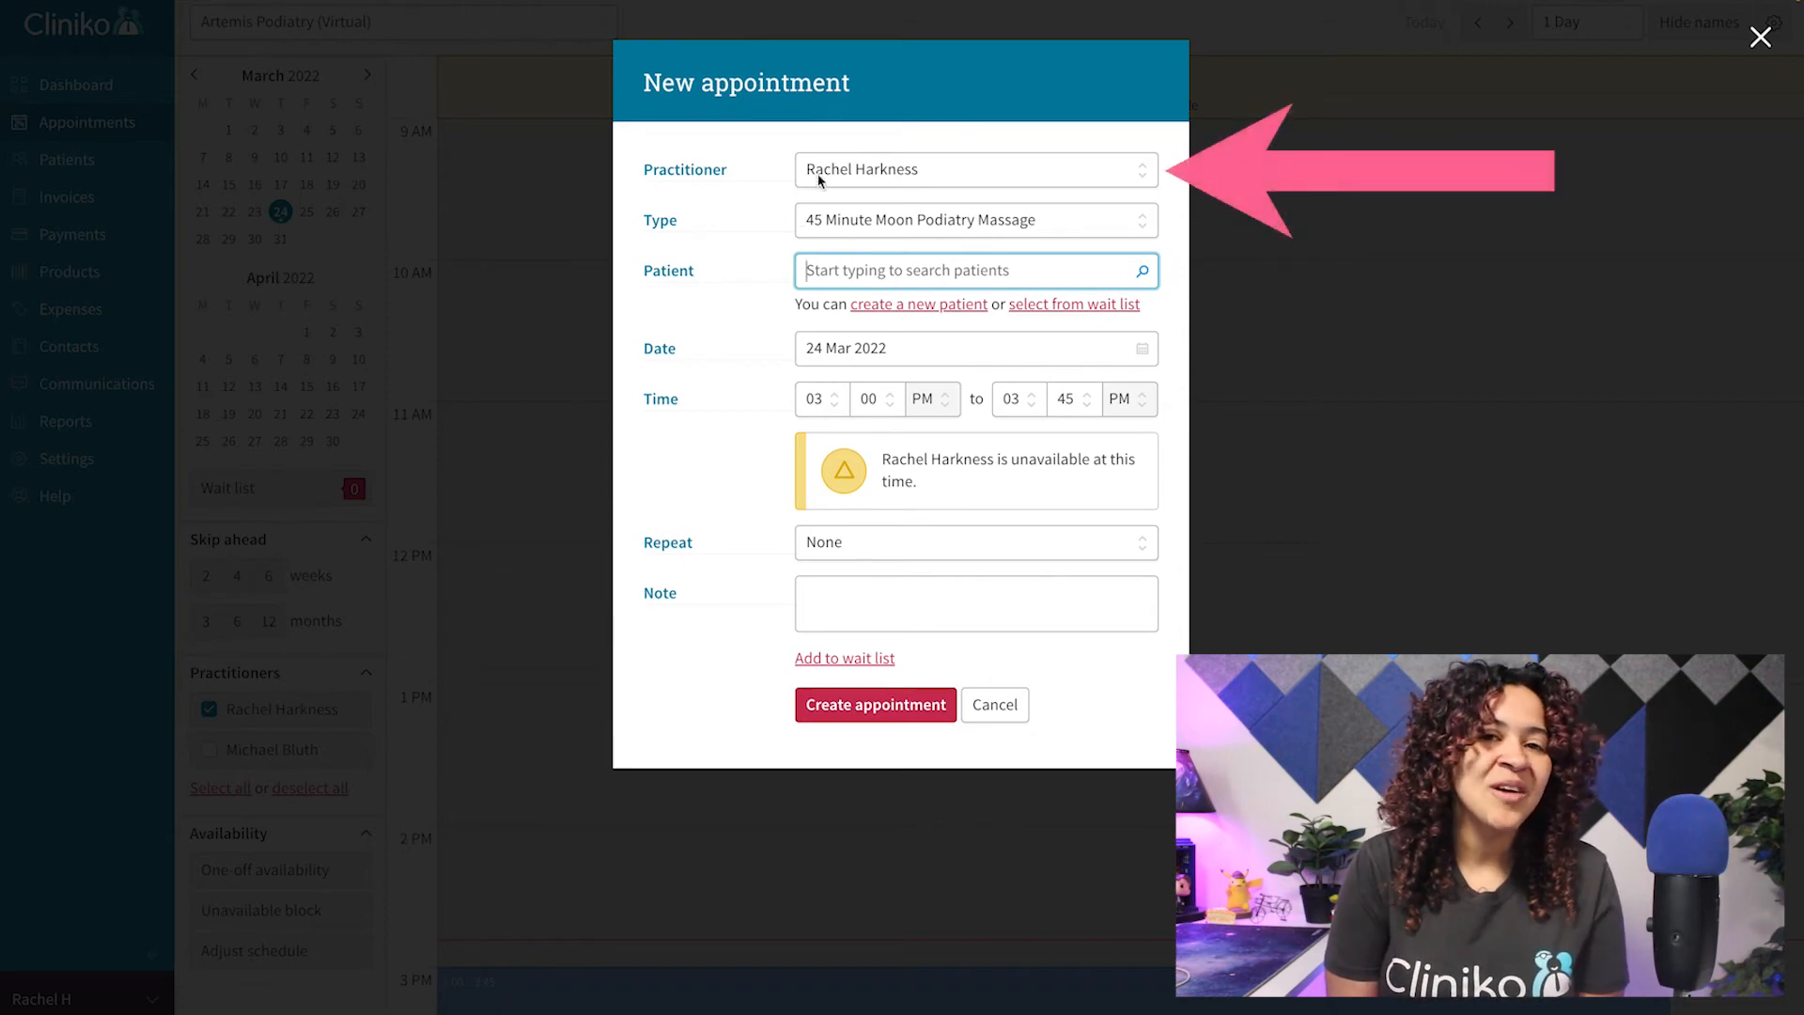
left_click(1059, 168)
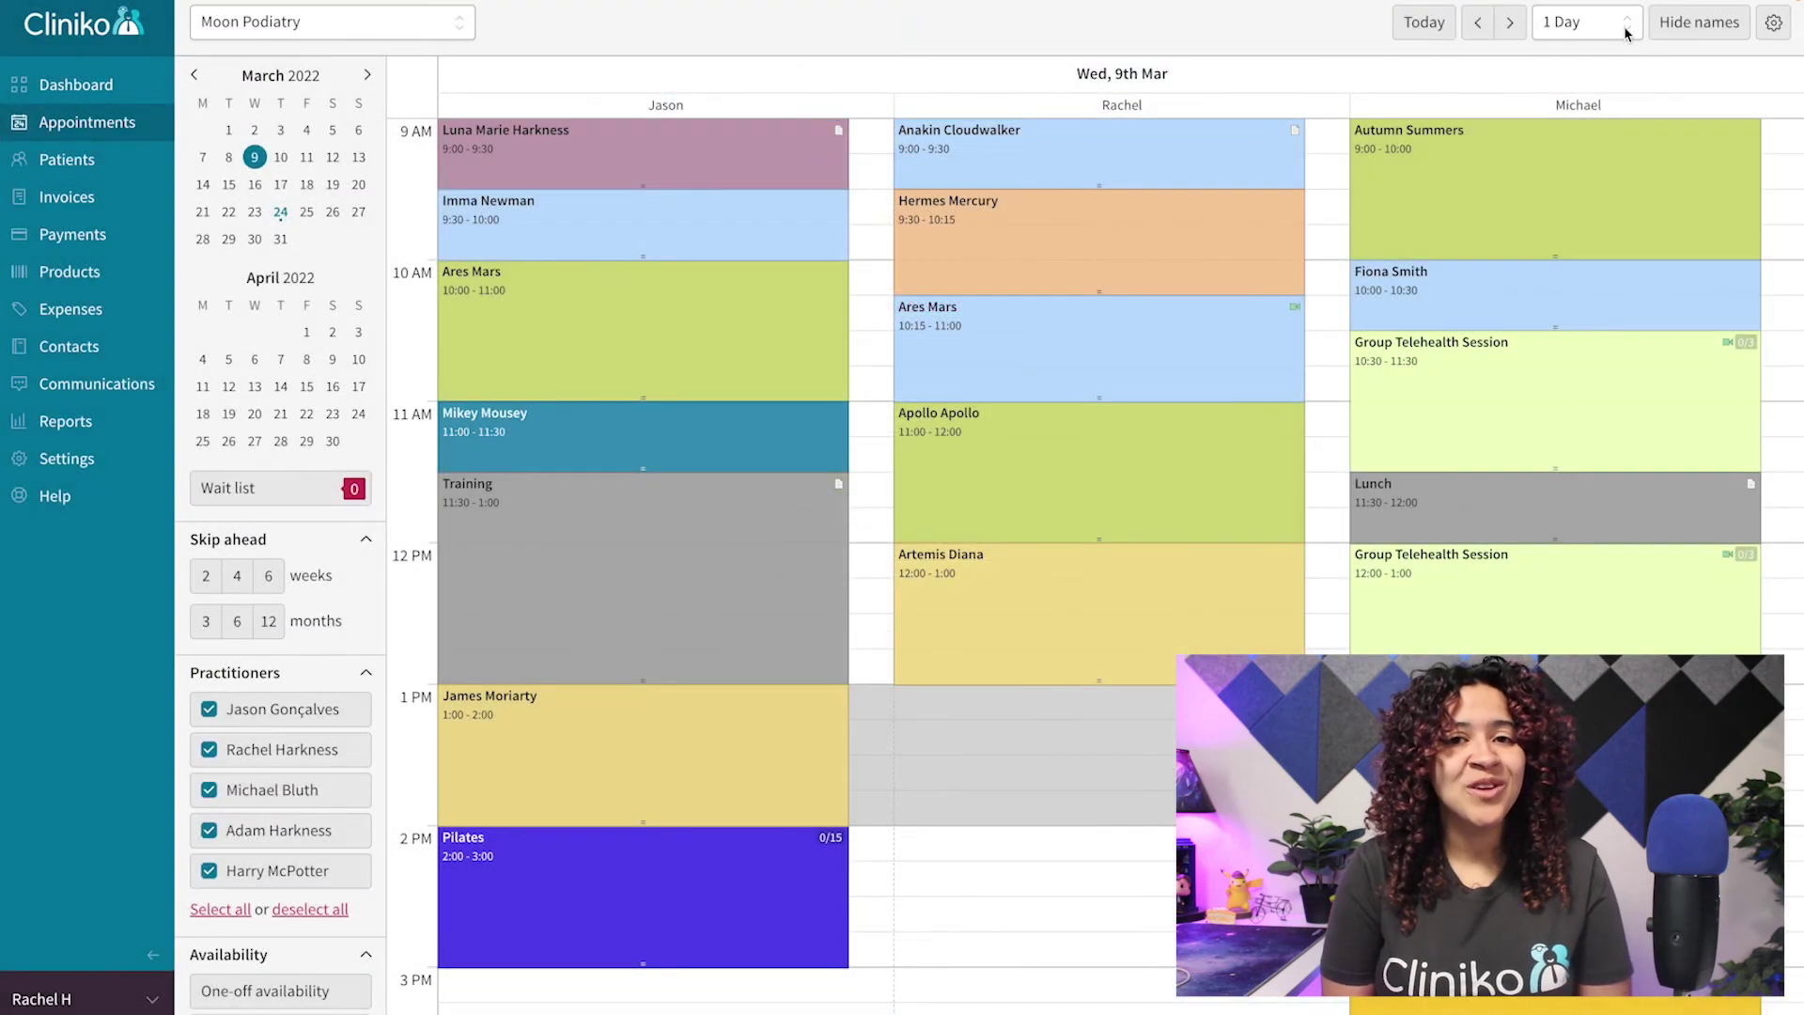
- Show the calendar as 3 Days and switch the Smart 1 day view setting Off
left_click(1586, 21)
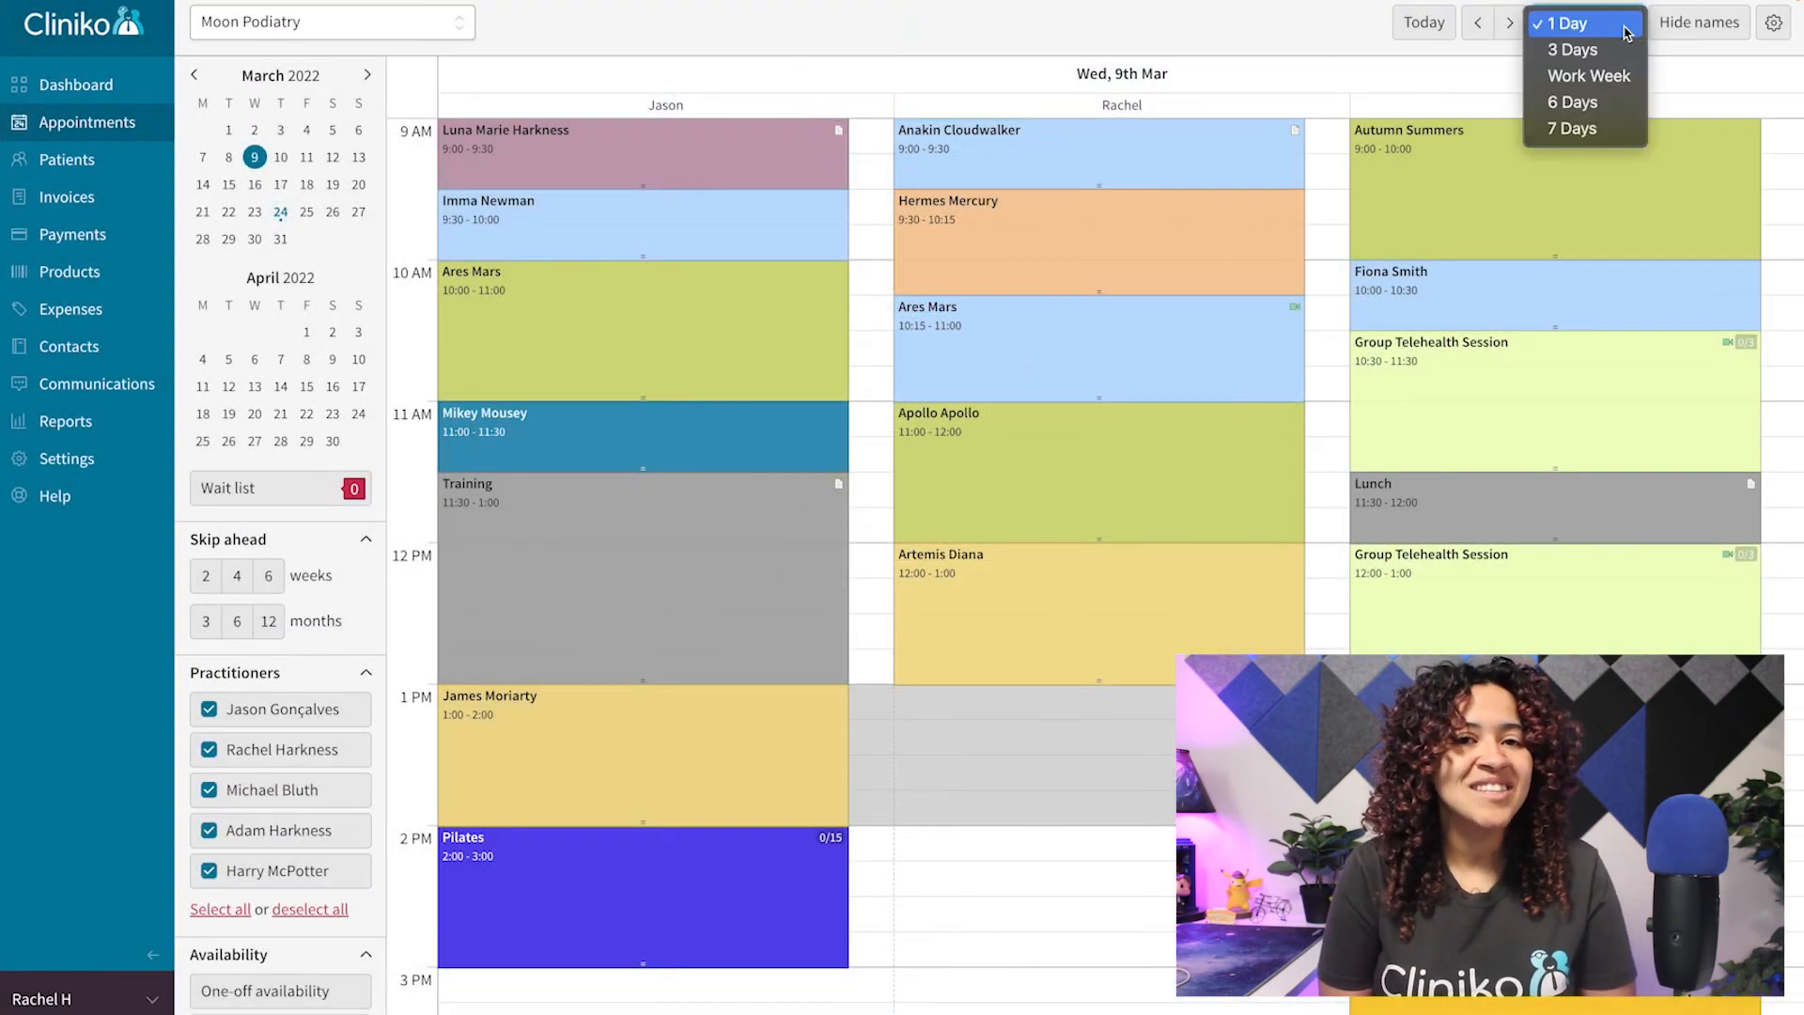
left_click(1573, 49)
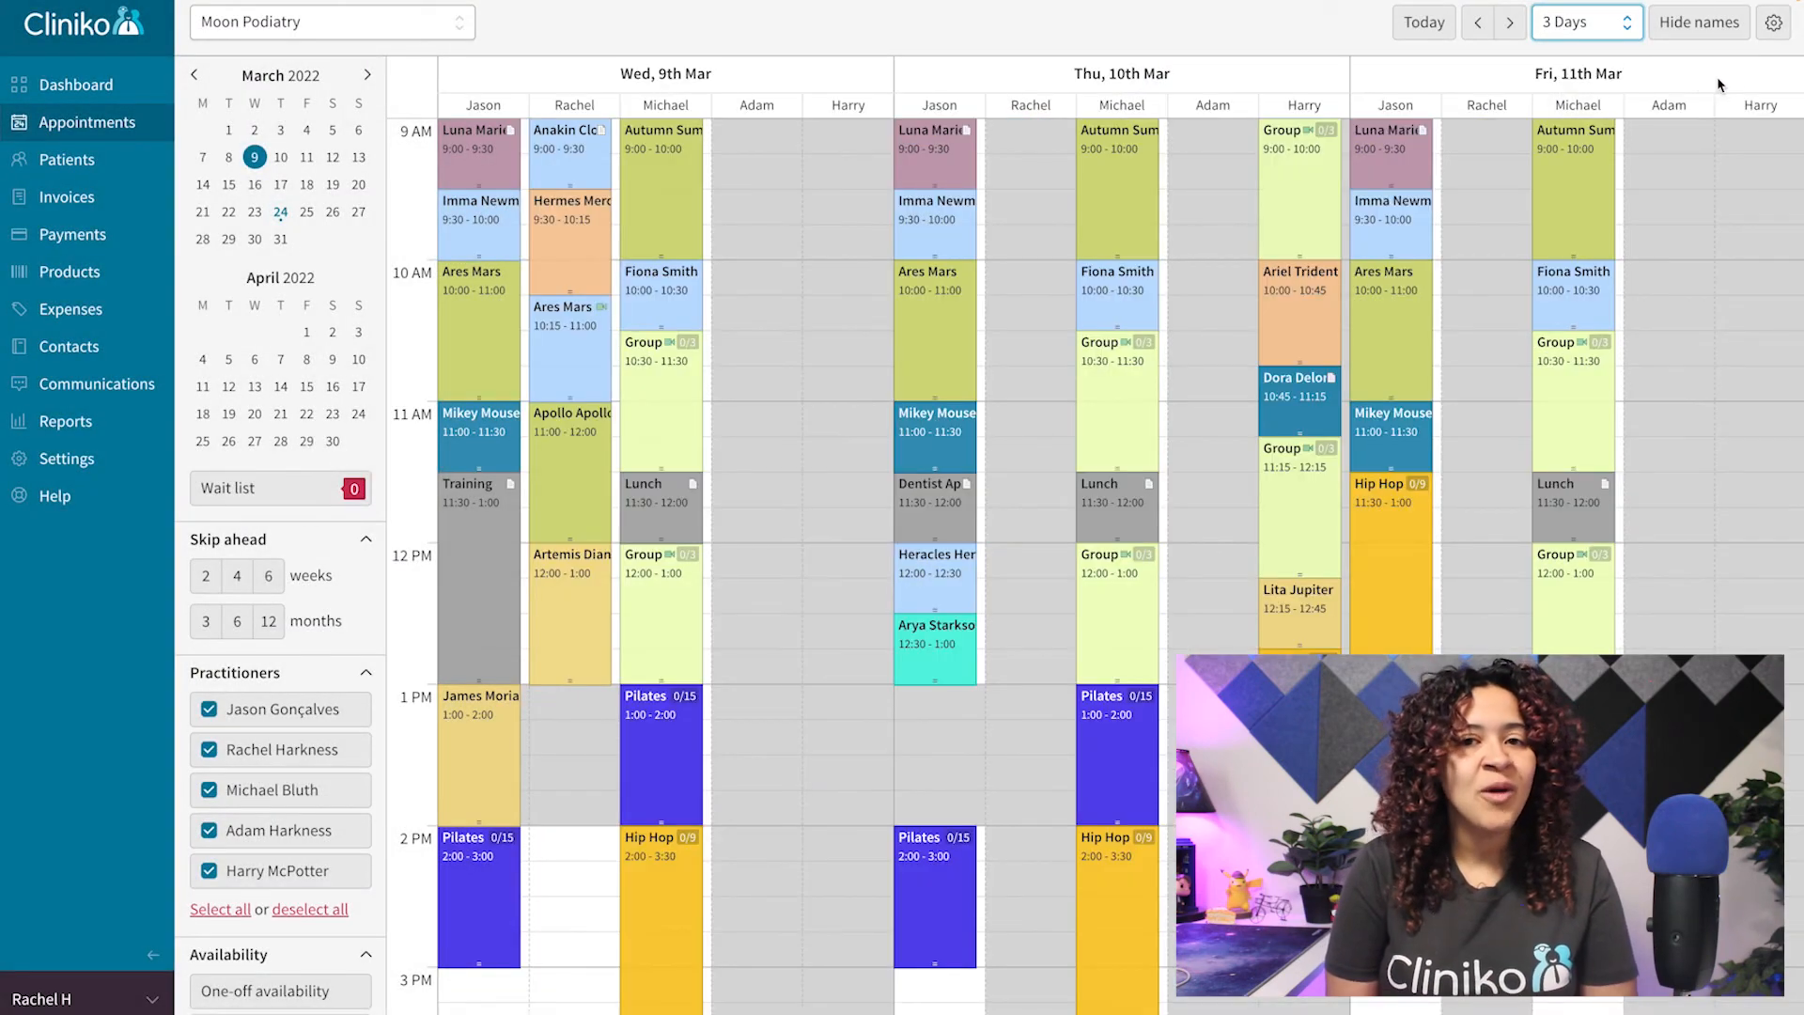
left_click(1774, 22)
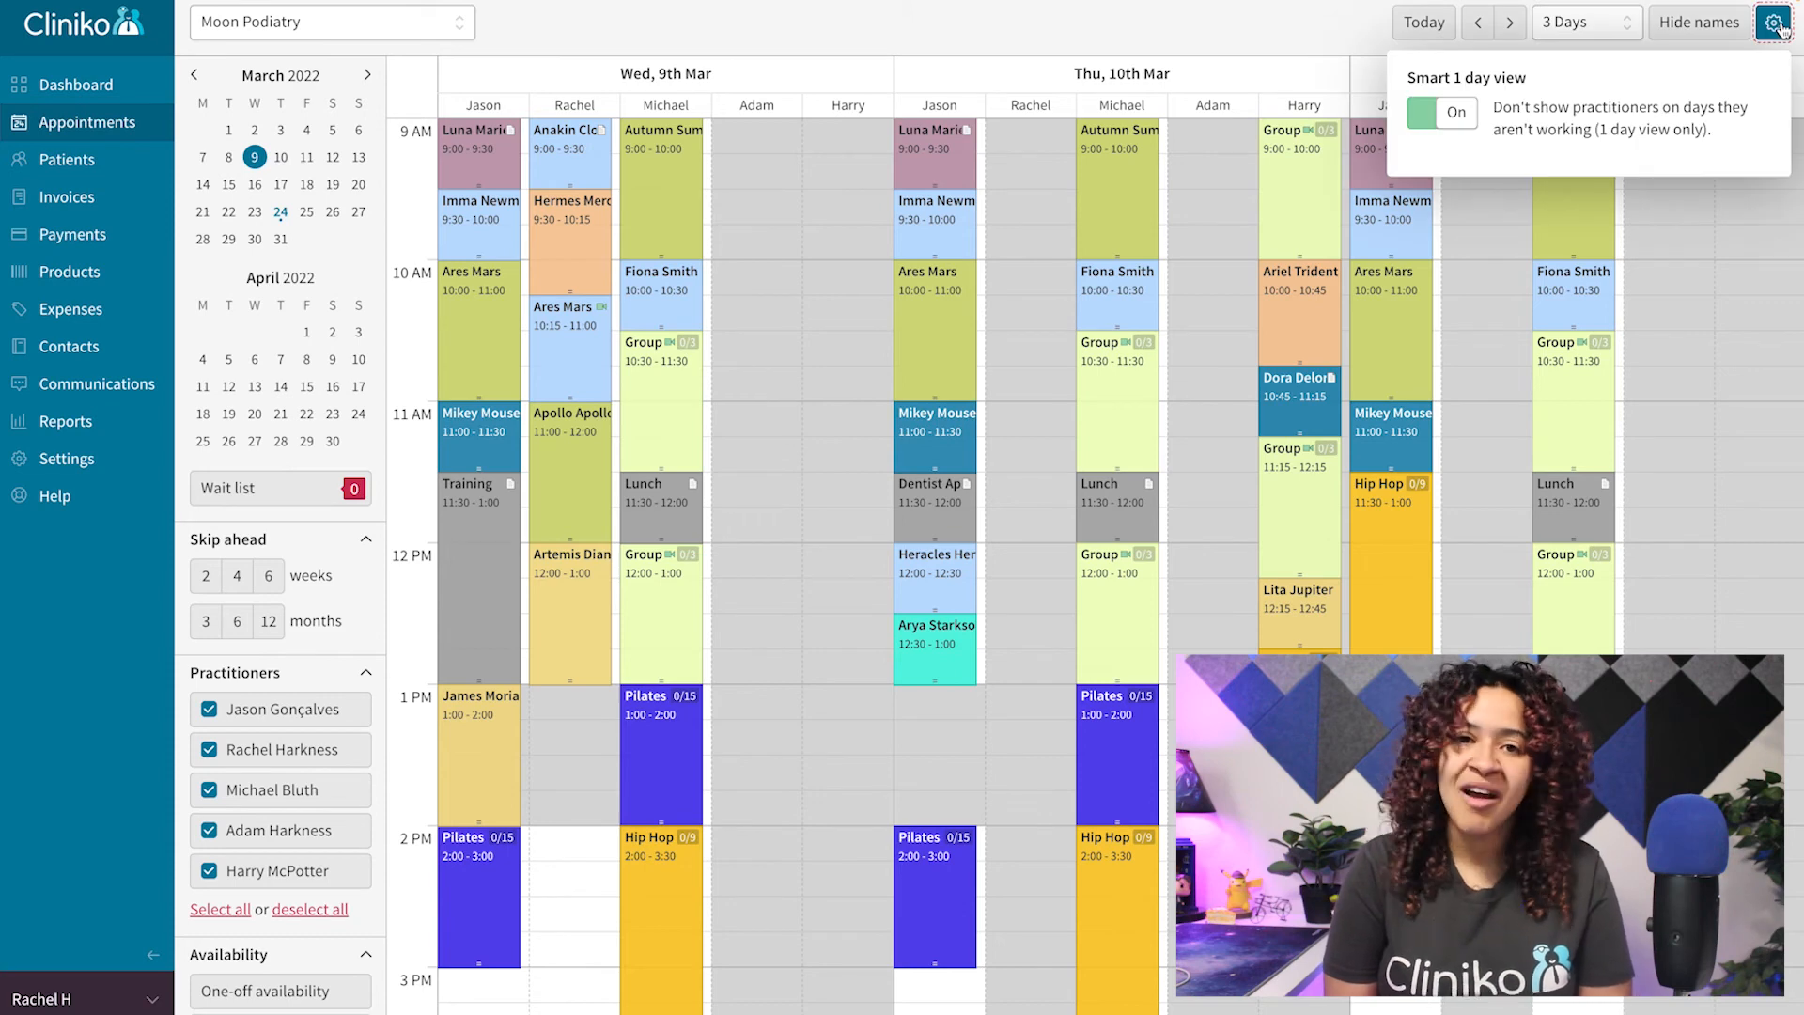
left_click(1470, 120)
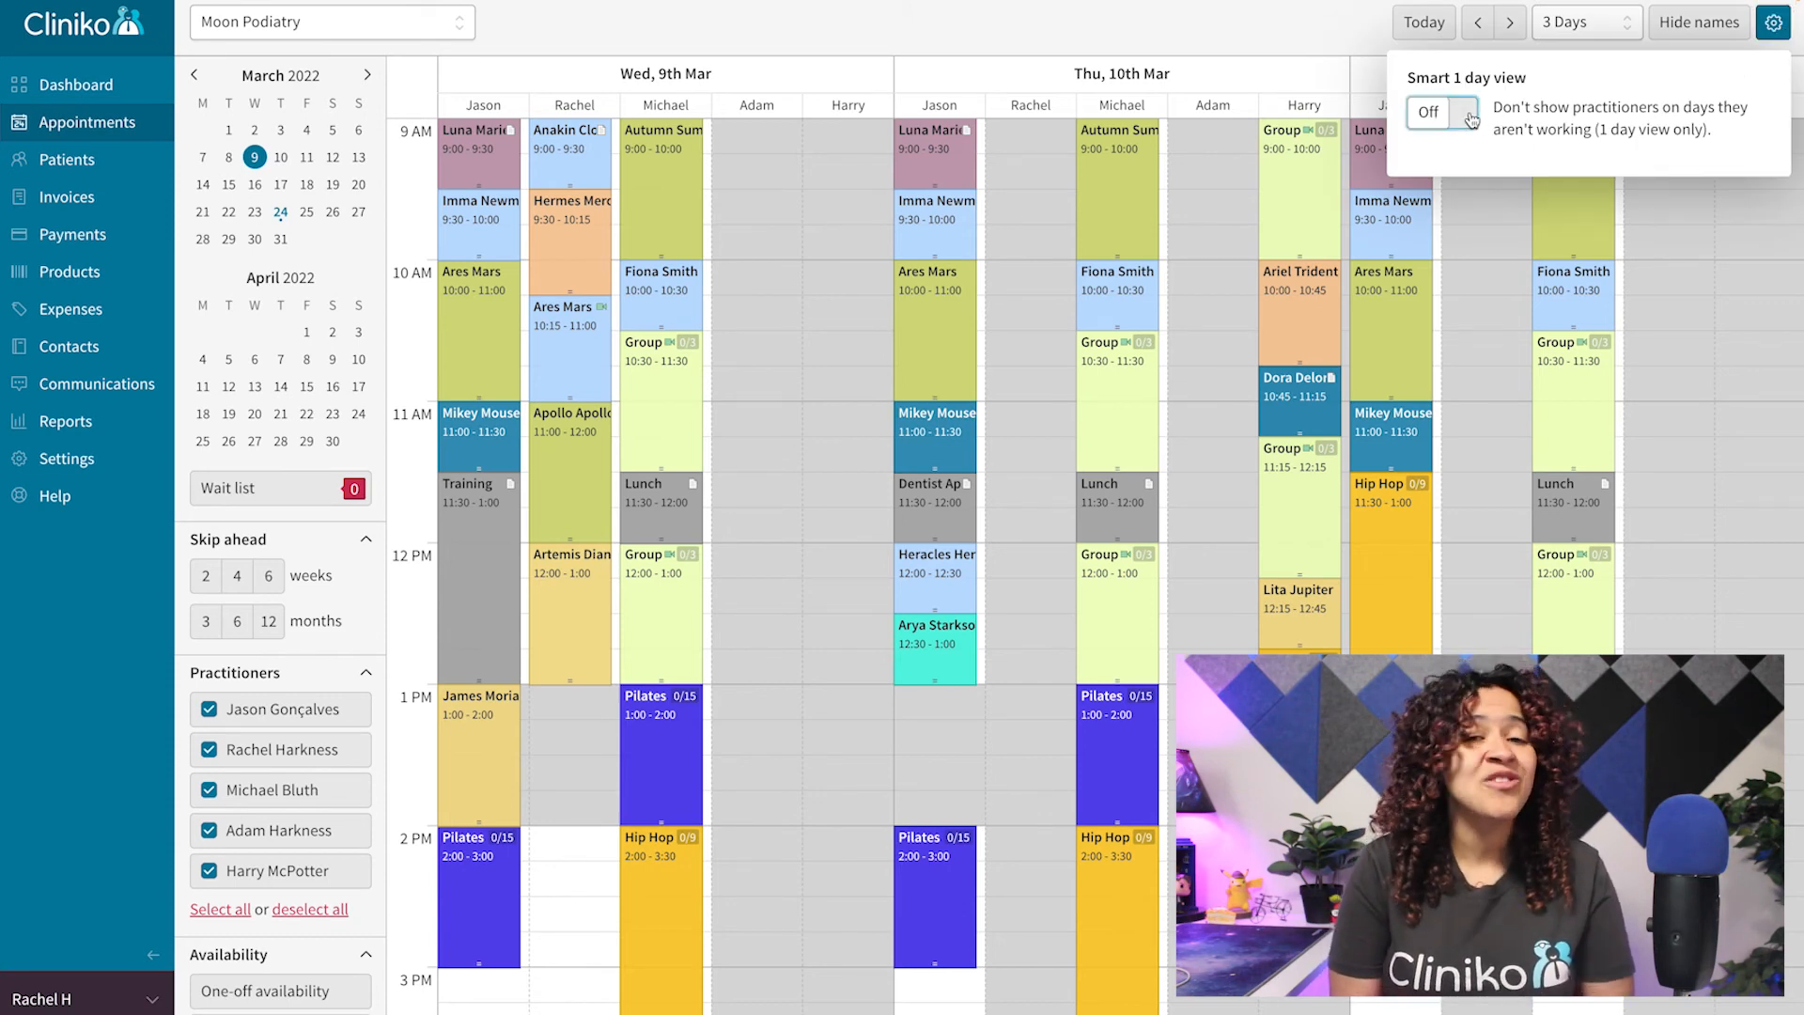